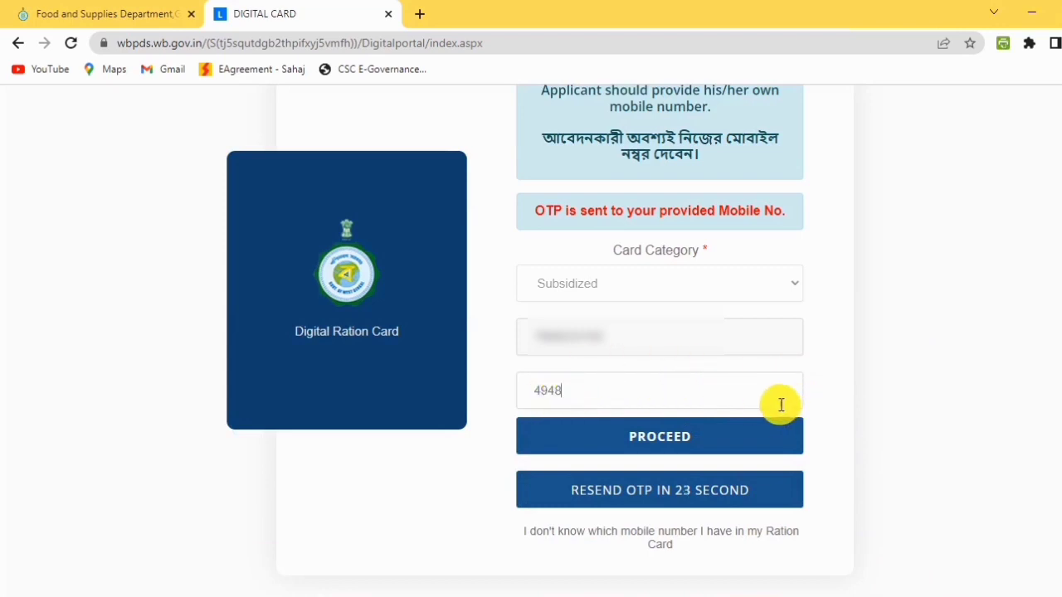
# Submit the mobile OTP to sign in to the subsidized card's dashboard
pyautogui.click(655, 442)
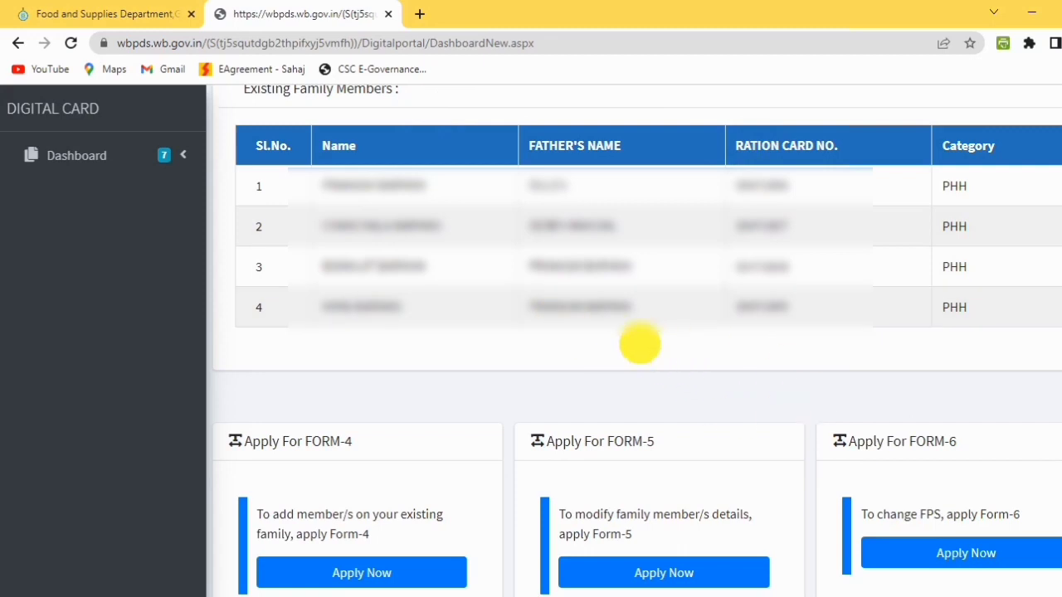
# Review the four existing family members, then scroll down to the FORM-14 card
pyautogui.moveTo(238, 161)
pyautogui.mouseDown()
pyautogui.moveTo(246, 195)
pyautogui.moveTo(326, 280)
pyautogui.moveTo(556, 340)
pyautogui.moveTo(1046, 348)
pyautogui.mouseUp()
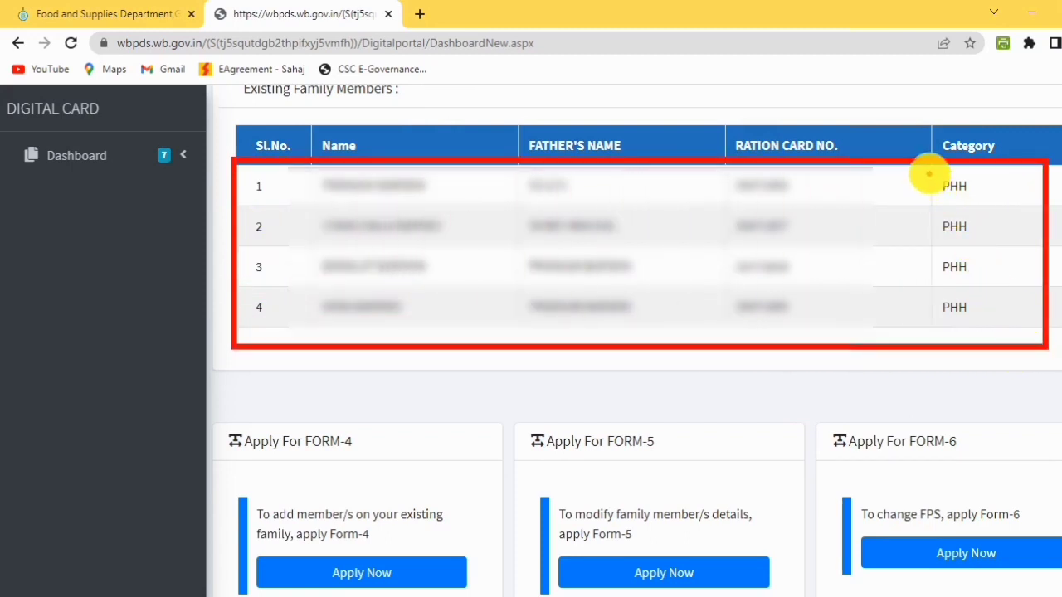
pyautogui.moveTo(931, 169); pyautogui.dragTo(984, 322)
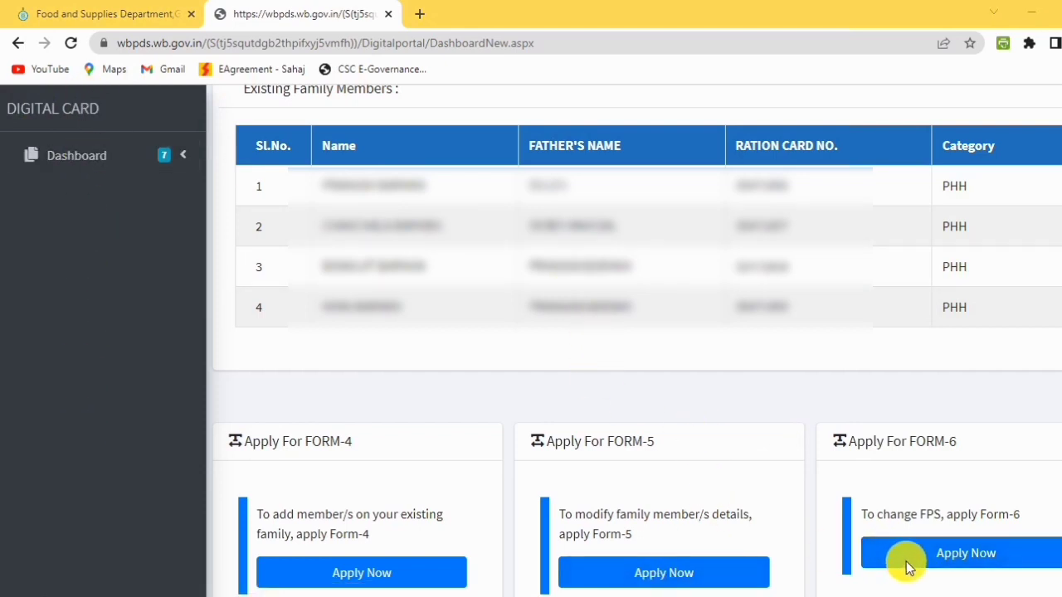
pyautogui.scroll(-5, 911, 585)
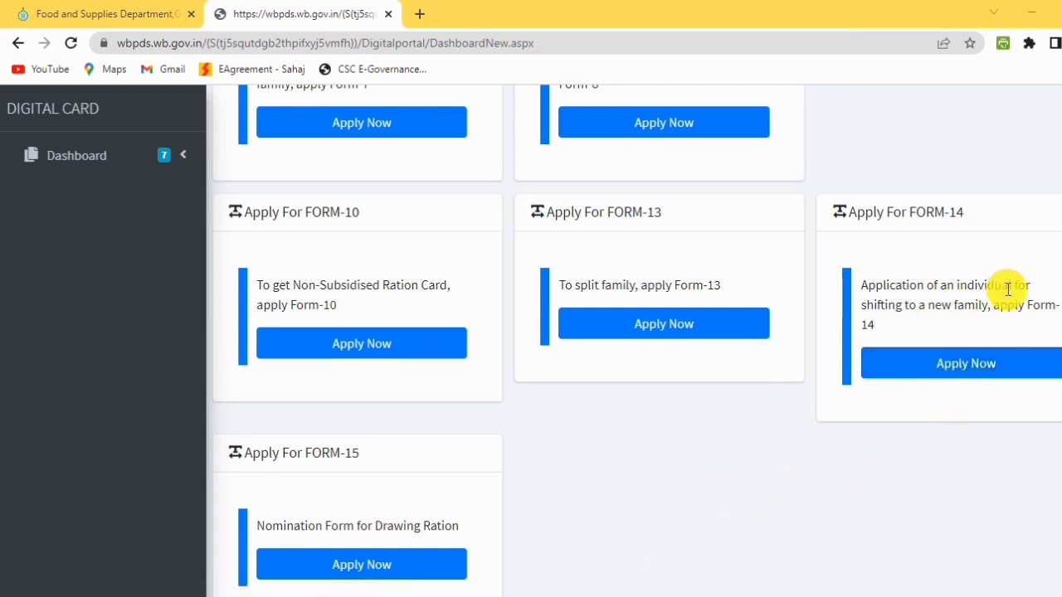
# Start a FORM-14 application with family member 4 selected as the person shifting
pyautogui.click(958, 369)
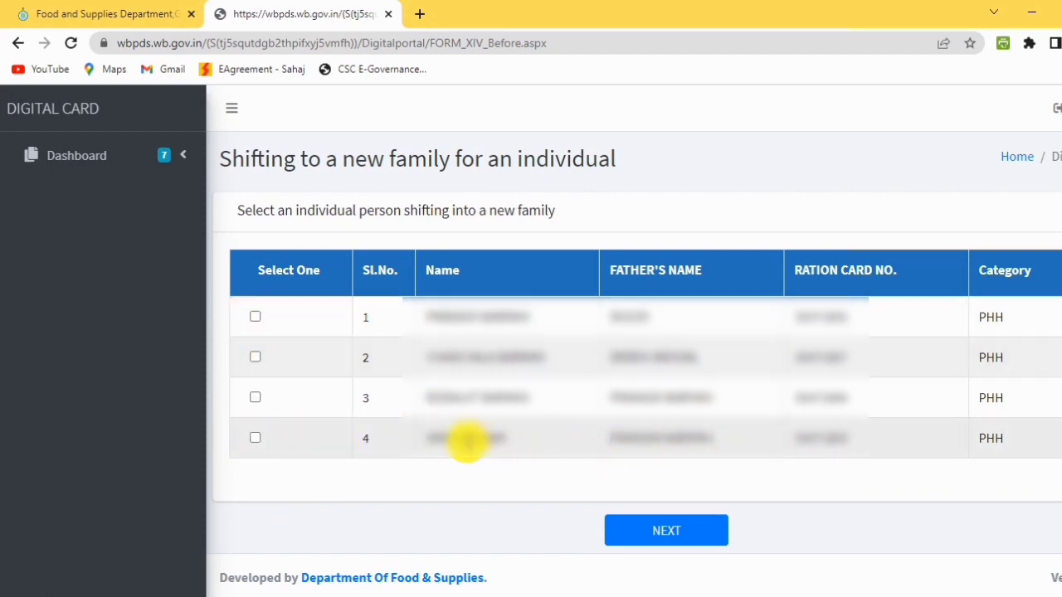
pyautogui.click(255, 439)
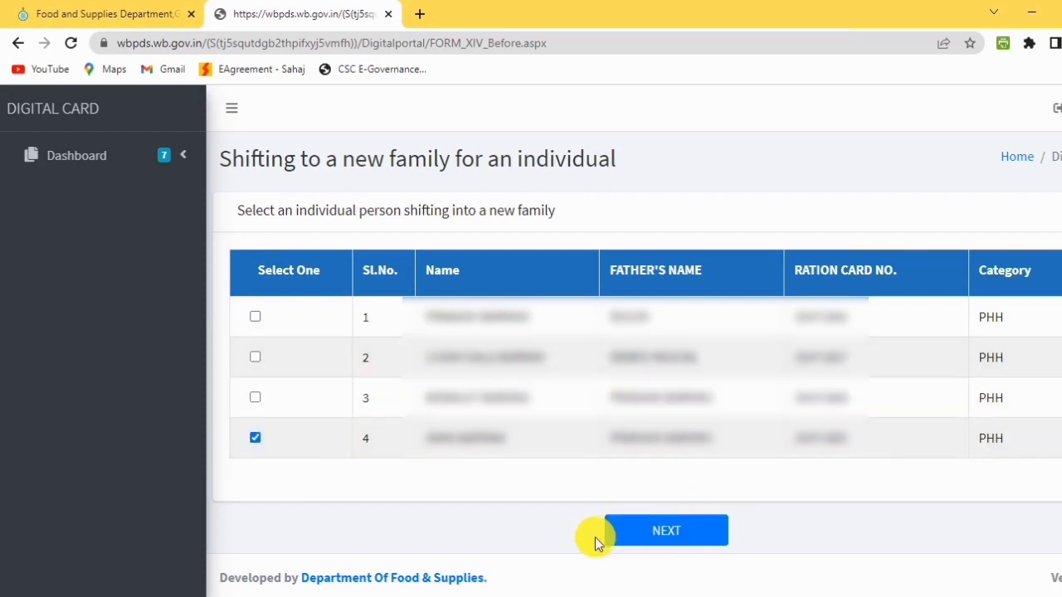
pyautogui.click(668, 535)
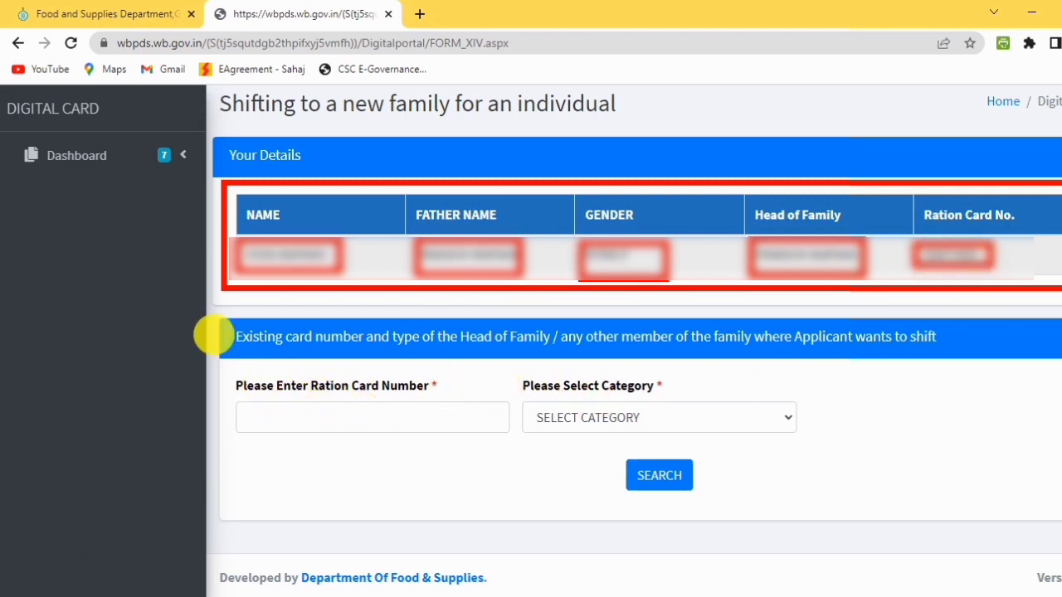
# Search the destination ration card by number and category to list its two SPHH members
pyautogui.click(245, 411)
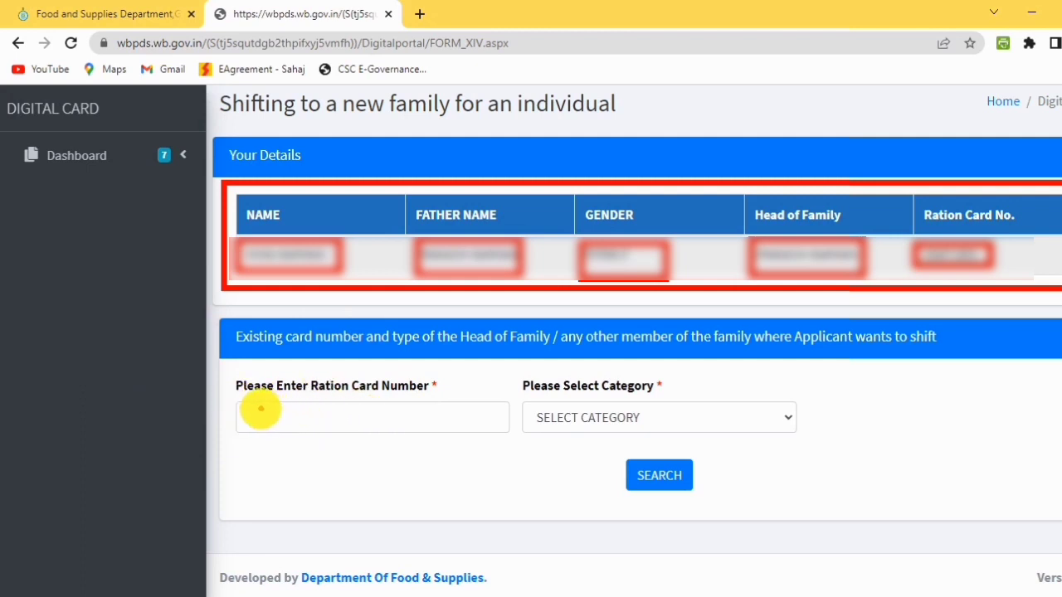
pyautogui.moveTo(245, 404)
pyautogui.mouseDown()
pyautogui.moveTo(356, 431)
pyautogui.moveTo(414, 433)
pyautogui.mouseUp()
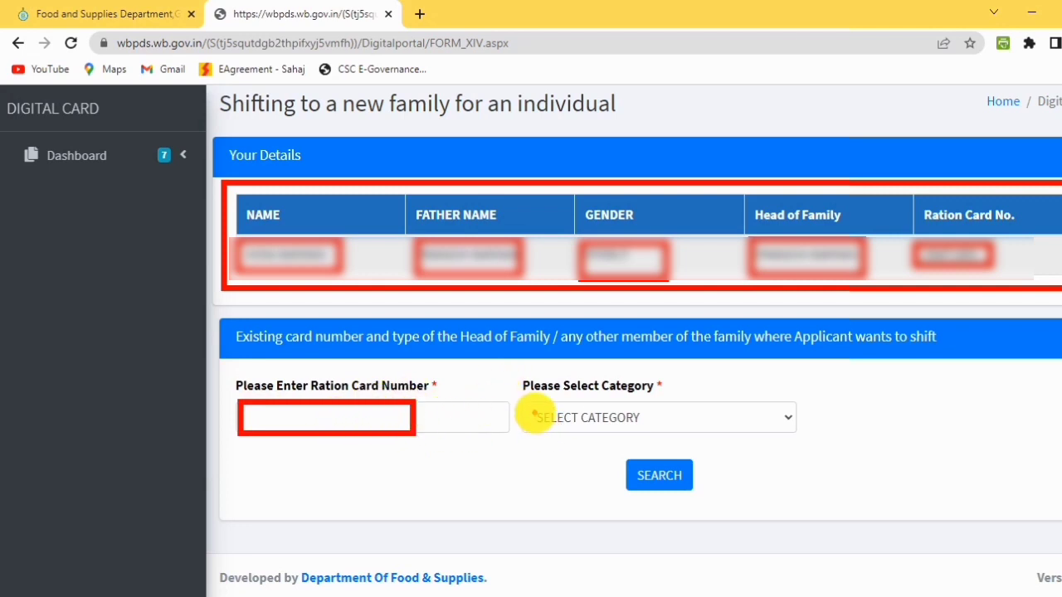
pyautogui.moveTo(527, 398); pyautogui.dragTo(669, 429)
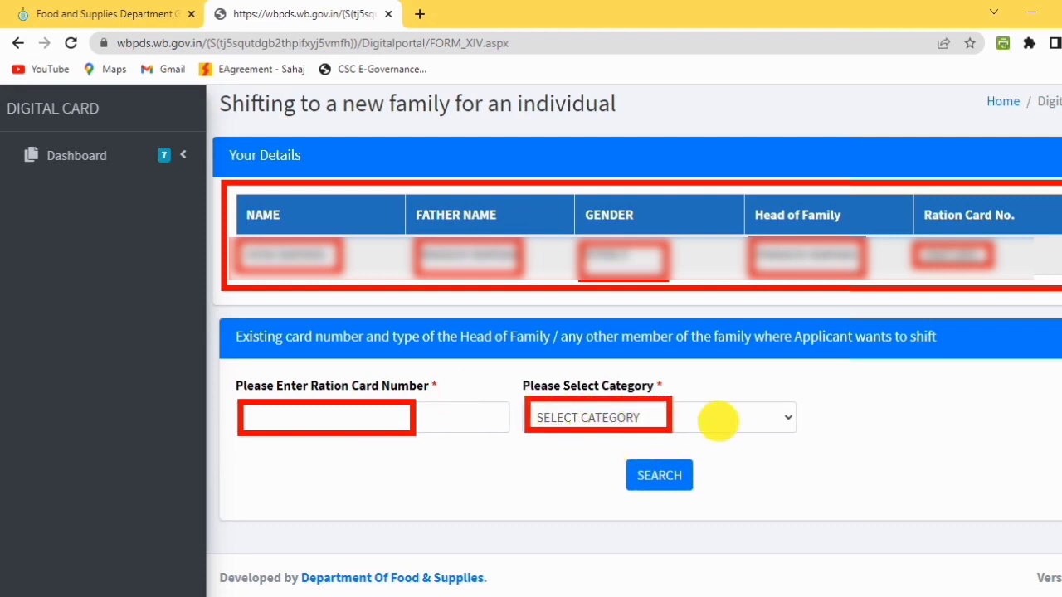
pyautogui.moveTo(618, 464)
pyautogui.mouseDown()
pyautogui.moveTo(655, 498)
pyautogui.moveTo(682, 448)
pyautogui.mouseUp()
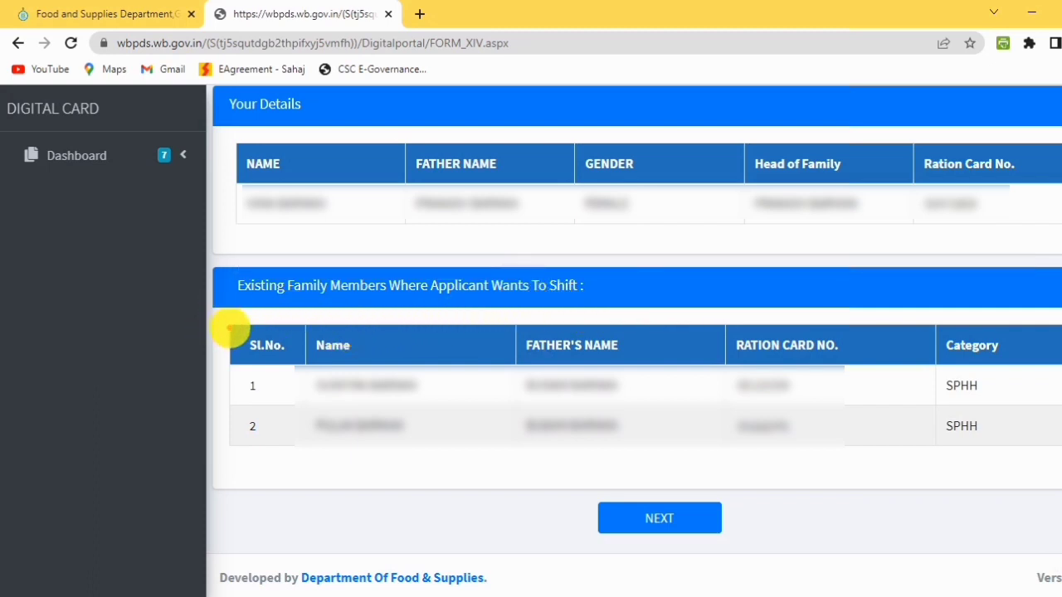
# Review Your Details and the destination family's members before moving to the Update Members form
pyautogui.moveTo(221, 317)
pyautogui.mouseDown()
pyautogui.moveTo(254, 391)
pyautogui.moveTo(387, 455)
pyautogui.moveTo(1061, 466)
pyautogui.mouseUp()
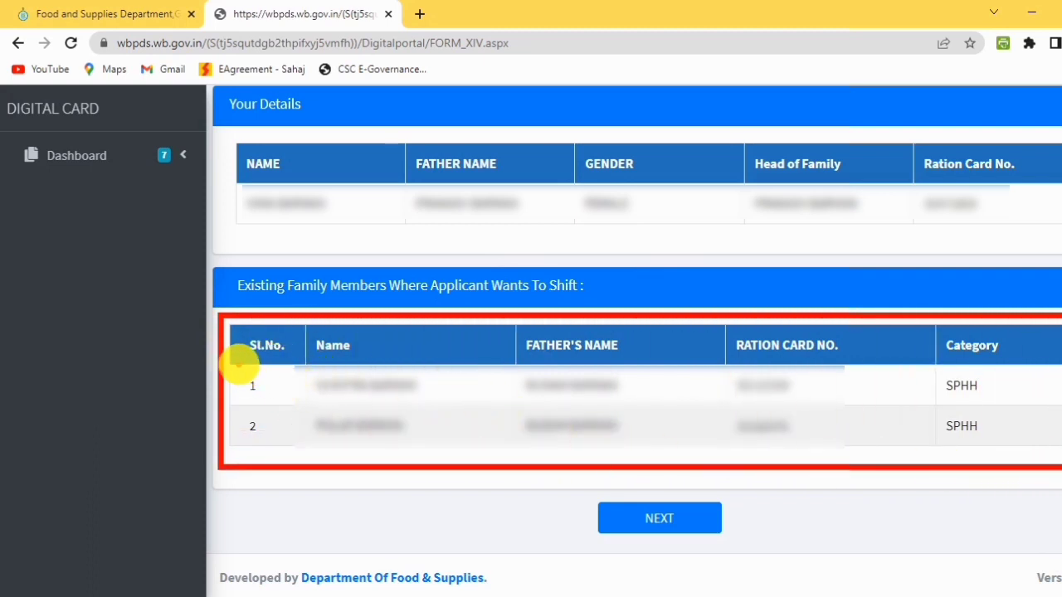
pyautogui.moveTo(236, 366)
pyautogui.mouseDown()
pyautogui.moveTo(277, 422)
pyautogui.moveTo(388, 452)
pyautogui.moveTo(765, 453)
pyautogui.mouseUp()
pyautogui.moveTo(852, 455); pyautogui.dragTo(996, 453)
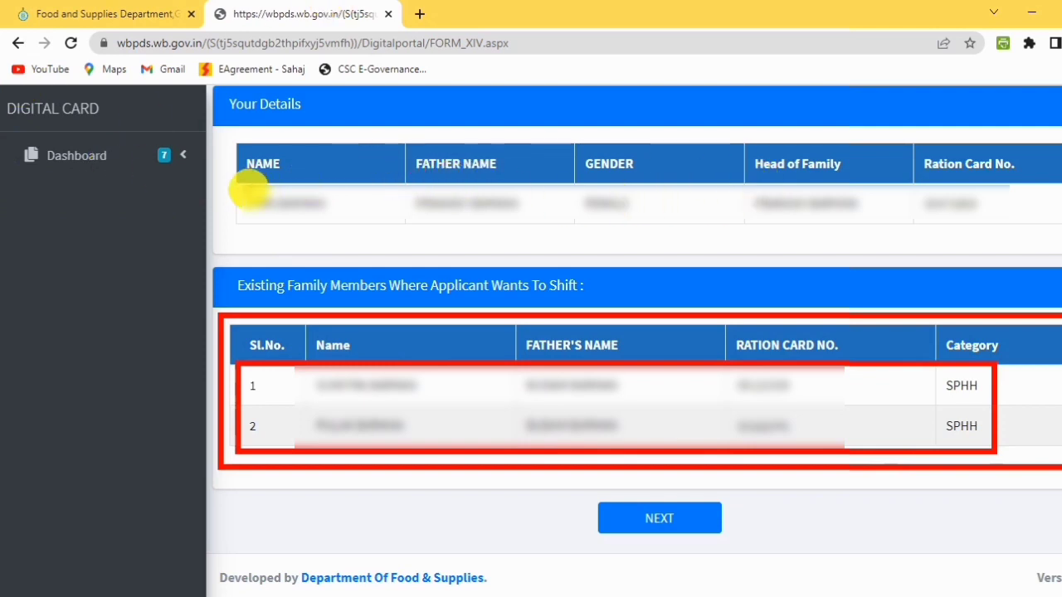
pyautogui.moveTo(223, 129)
pyautogui.mouseDown()
pyautogui.moveTo(361, 221)
pyautogui.moveTo(1061, 248)
pyautogui.mouseUp()
pyautogui.moveTo(582, 503); pyautogui.dragTo(709, 453)
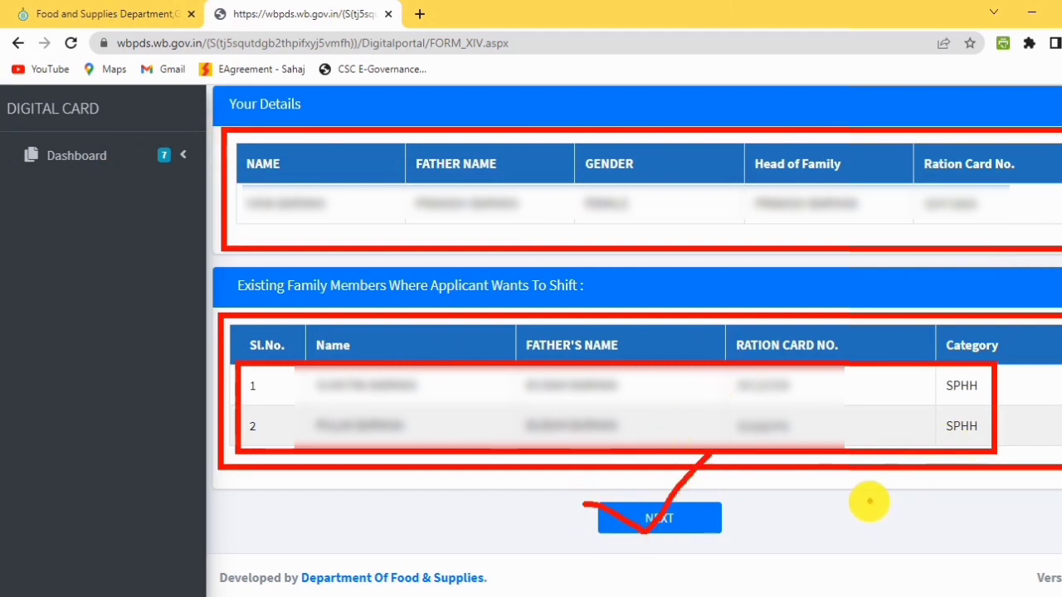
pyautogui.press('Escape')
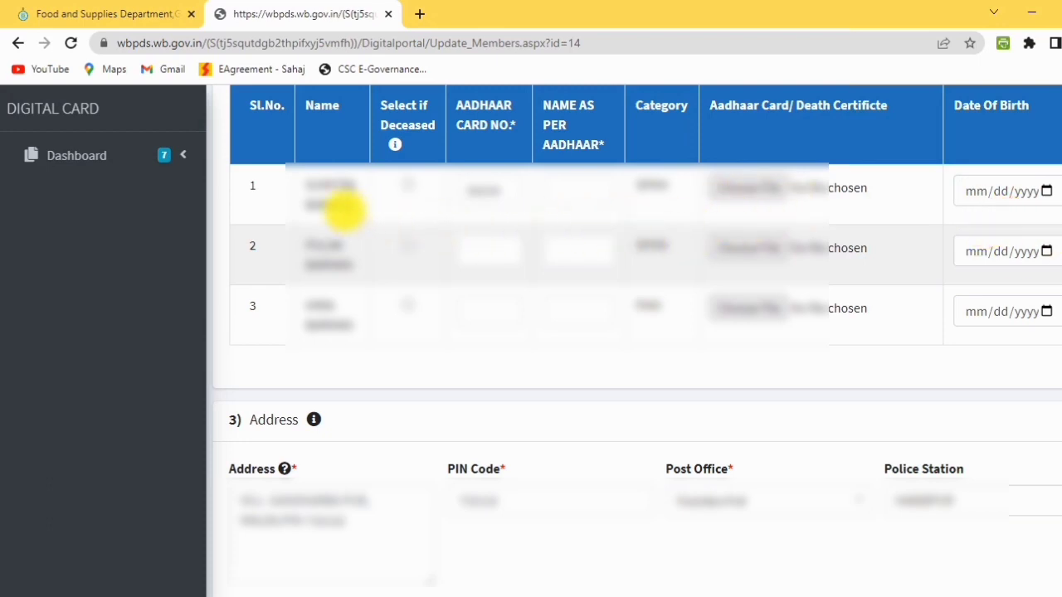
# Review the three members' Aadhaar, document and birth-date fields, then reach the FORM_XIV Members Preview
pyautogui.moveTo(238, 173)
pyautogui.mouseDown()
pyautogui.moveTo(247, 257)
pyautogui.moveTo(465, 349)
pyautogui.moveTo(1061, 356)
pyautogui.mouseUp()
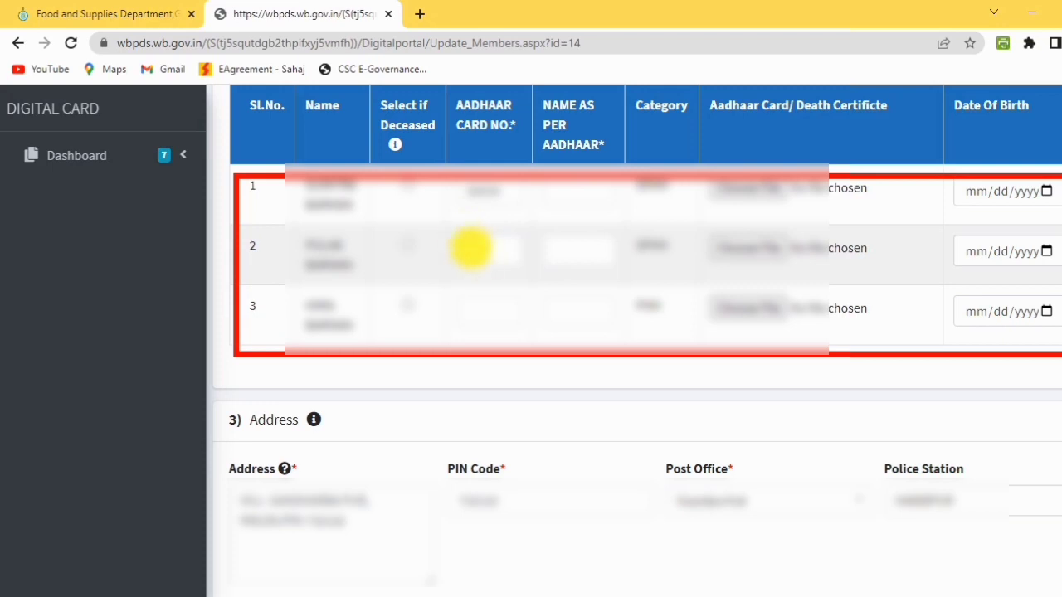
pyautogui.click(471, 247)
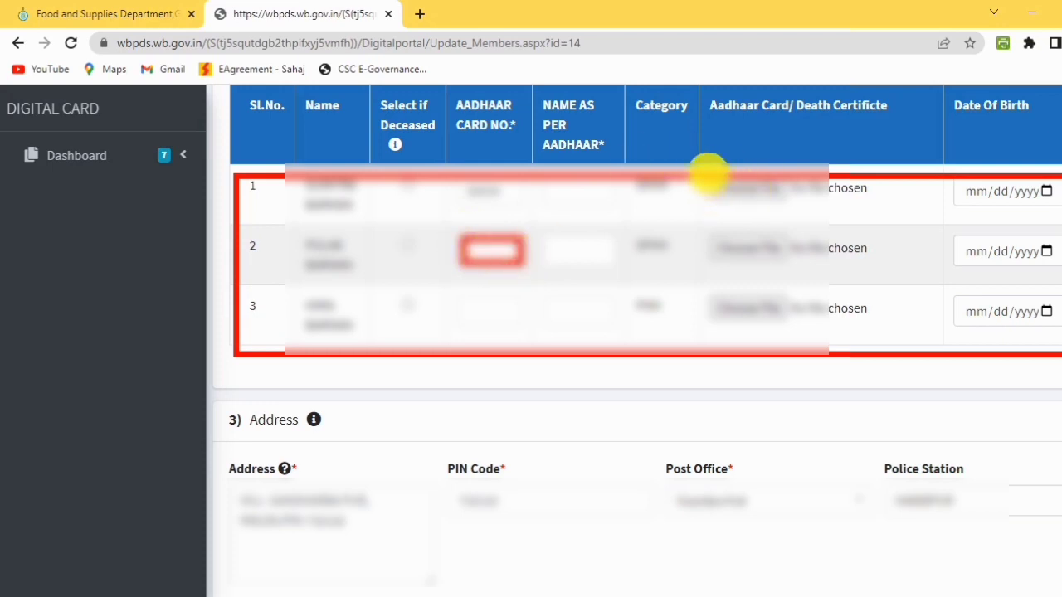
pyautogui.moveTo(710, 173)
pyautogui.mouseDown()
pyautogui.moveTo(761, 320)
pyautogui.moveTo(798, 330)
pyautogui.mouseUp()
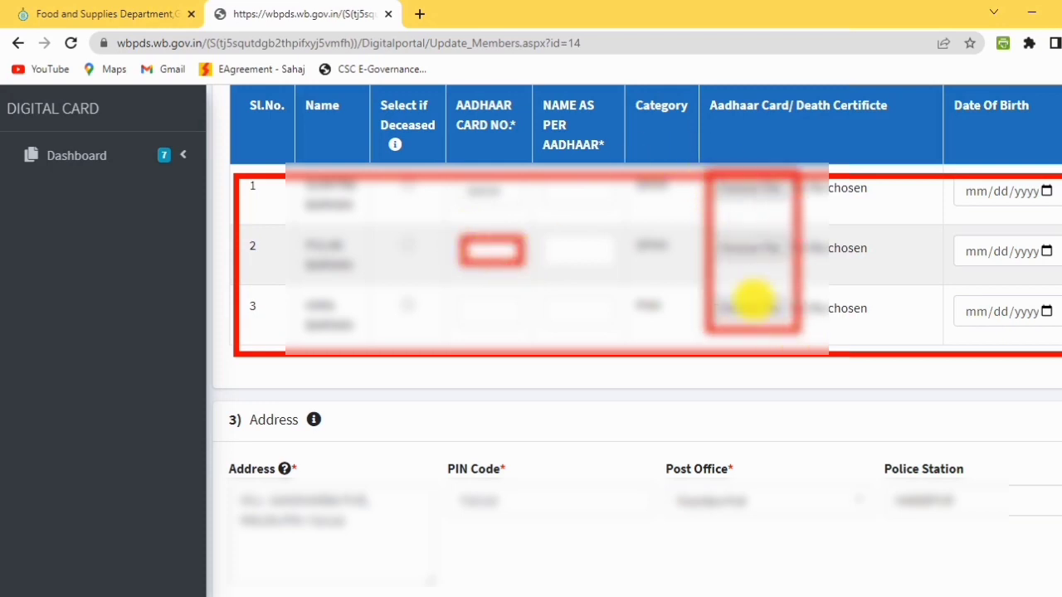
pyautogui.moveTo(958, 178)
pyautogui.mouseDown()
pyautogui.moveTo(967, 254)
pyautogui.moveTo(1052, 325)
pyautogui.mouseUp()
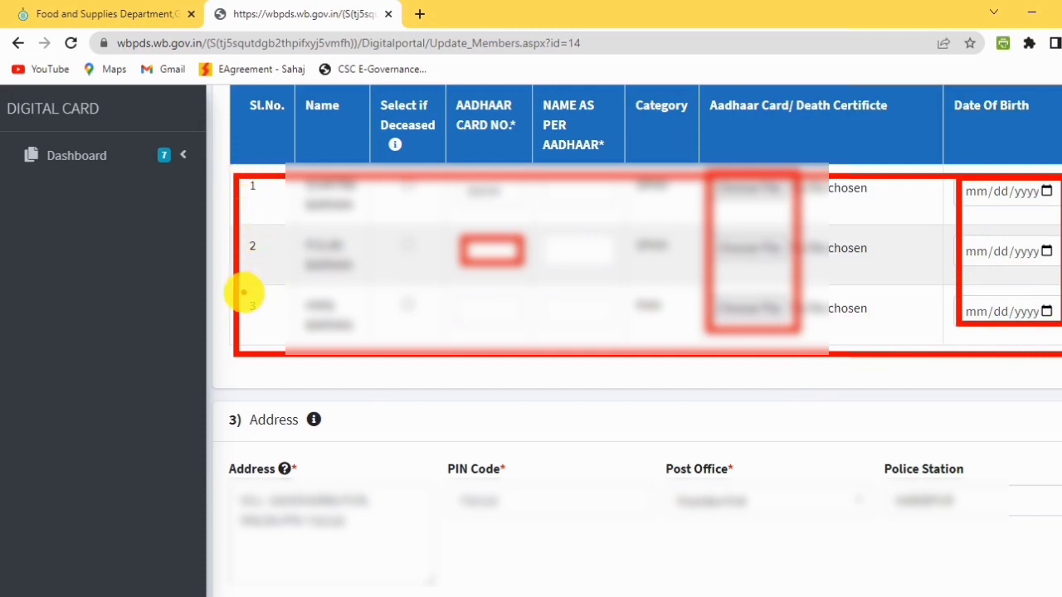
pyautogui.moveTo(242, 289)
pyautogui.mouseDown()
pyautogui.moveTo(237, 304)
pyautogui.moveTo(356, 349)
pyautogui.moveTo(1058, 344)
pyautogui.mouseUp()
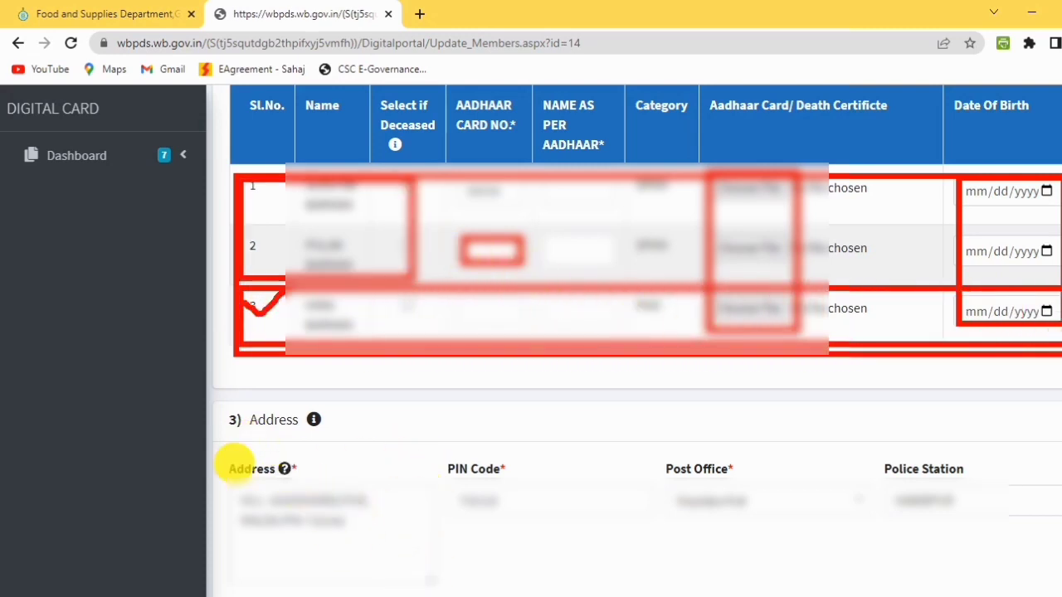
pyautogui.moveTo(237, 491)
pyautogui.mouseDown()
pyautogui.moveTo(247, 508)
pyautogui.moveTo(408, 565)
pyautogui.moveTo(428, 583)
pyautogui.mouseUp()
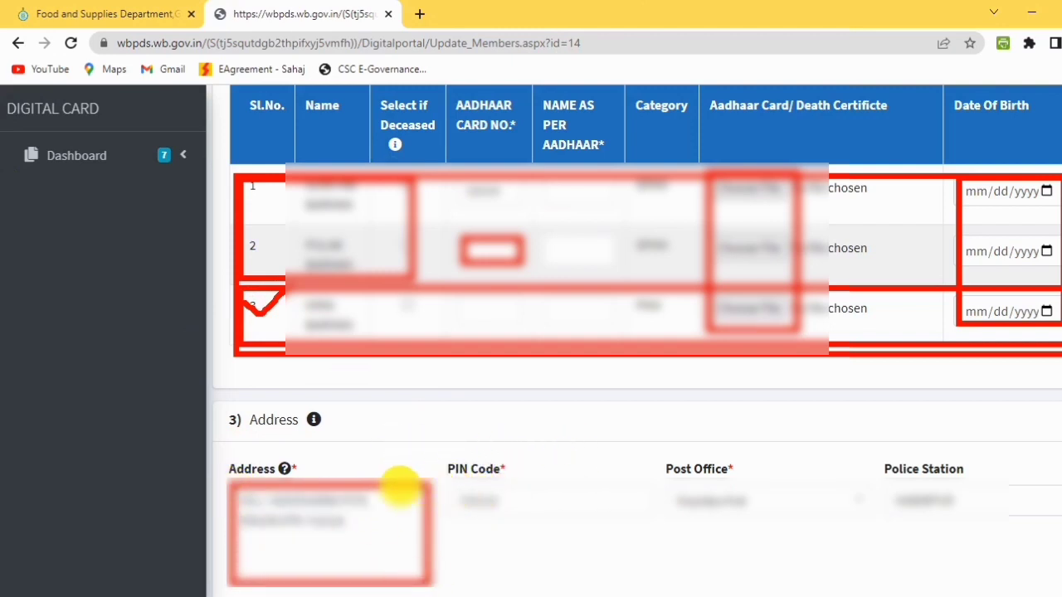
pyautogui.moveTo(448, 483); pyautogui.dragTo(557, 516)
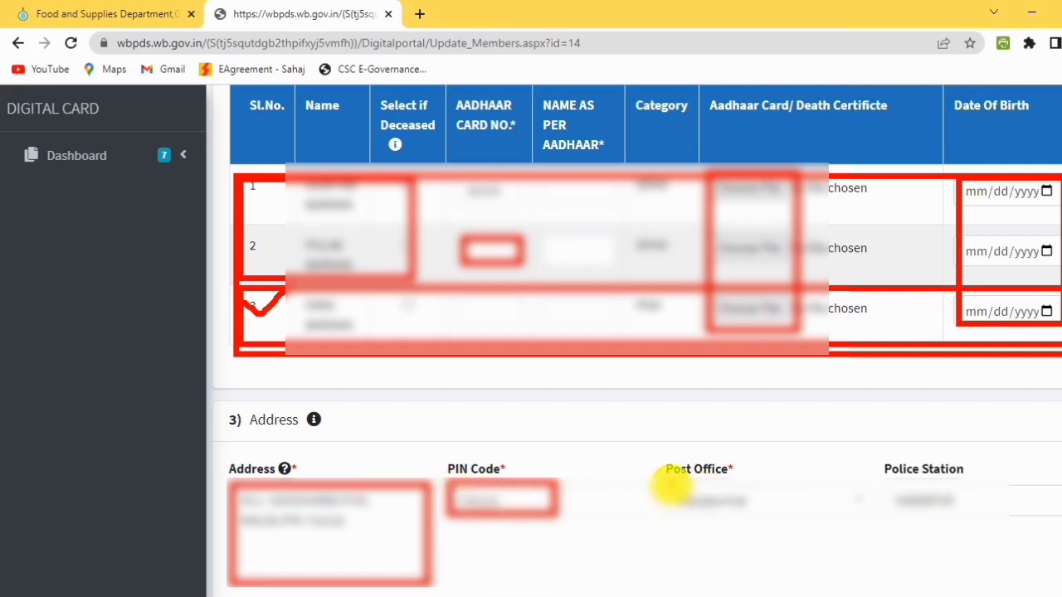
pyautogui.moveTo(670, 485); pyautogui.dragTo(820, 517)
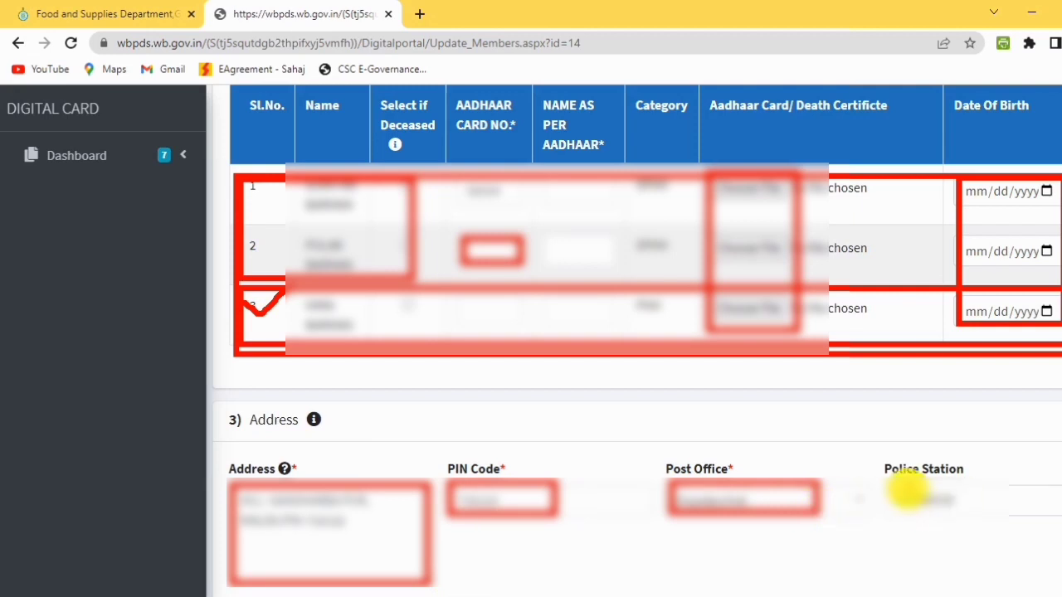
pyautogui.moveTo(883, 481); pyautogui.dragTo(996, 523)
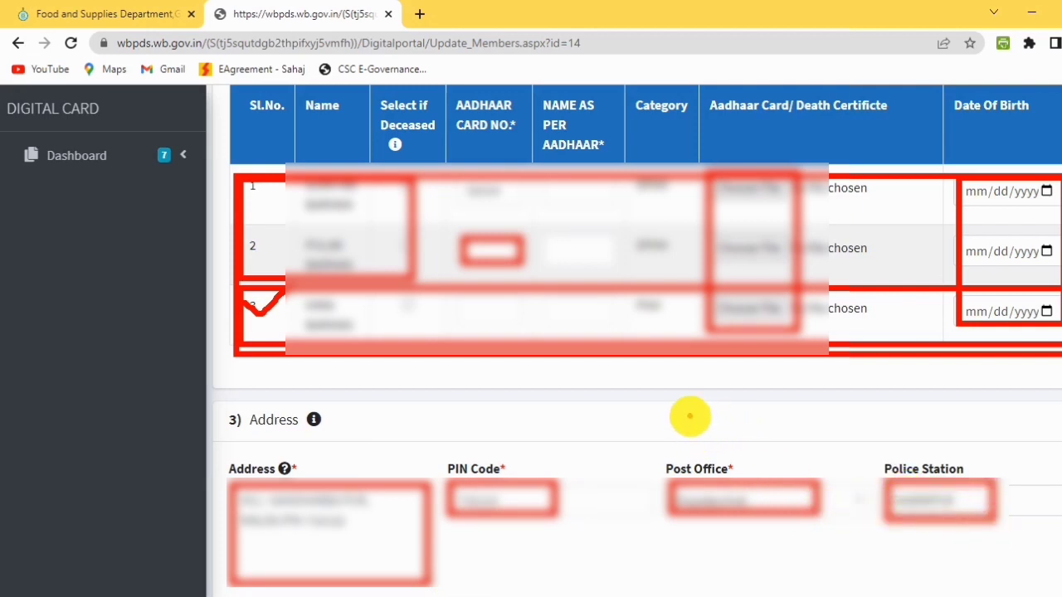
pyautogui.rightClick(617, 367)
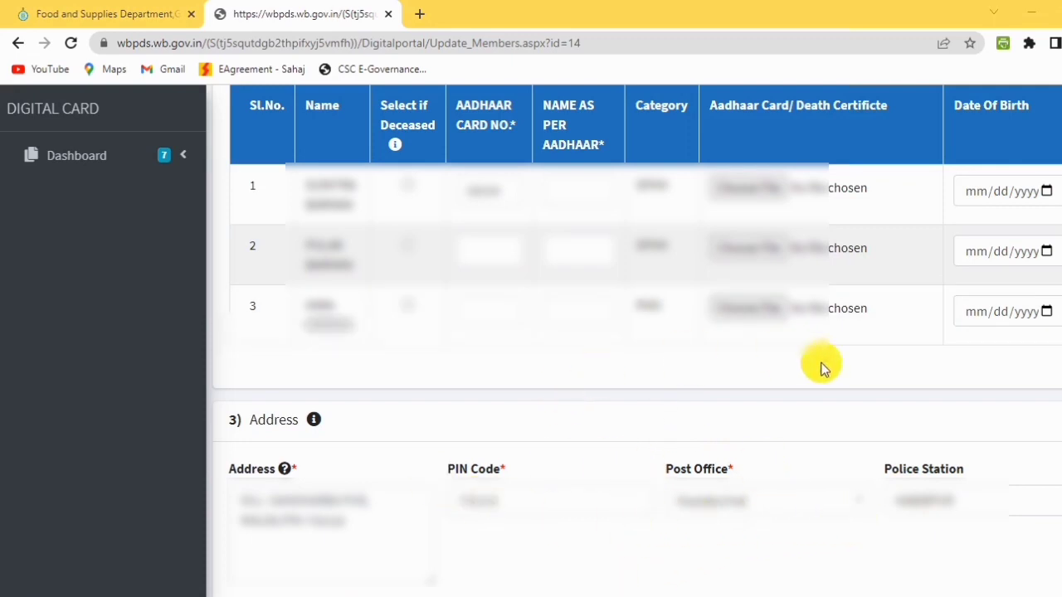
pyautogui.scroll(-5, 906, 574)
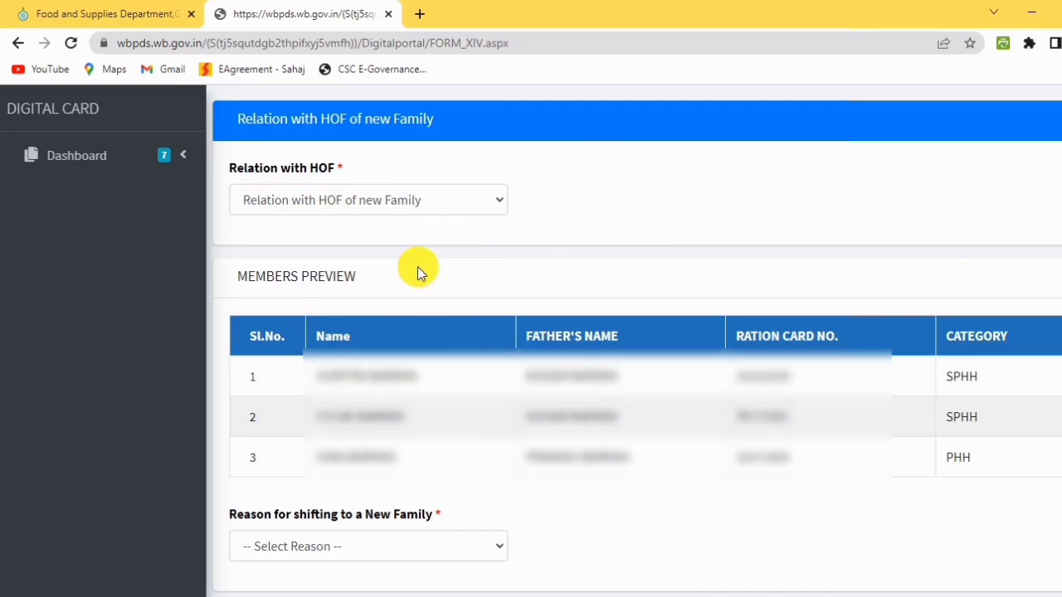
# Set Relation with HOF to HUSBAND and briefly outline the three previewed members
pyautogui.click(379, 202)
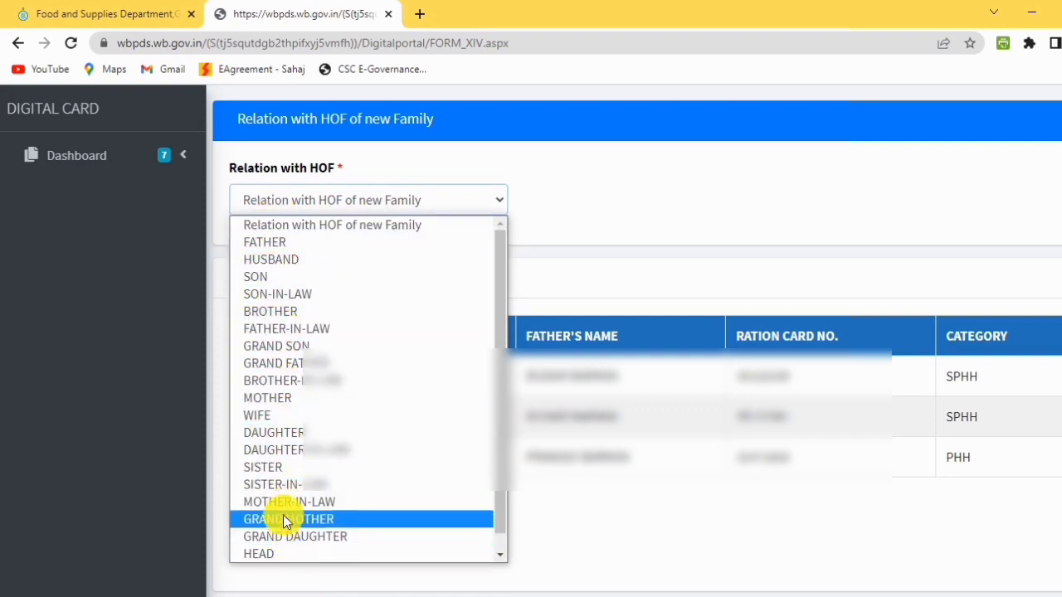
pyautogui.click(266, 260)
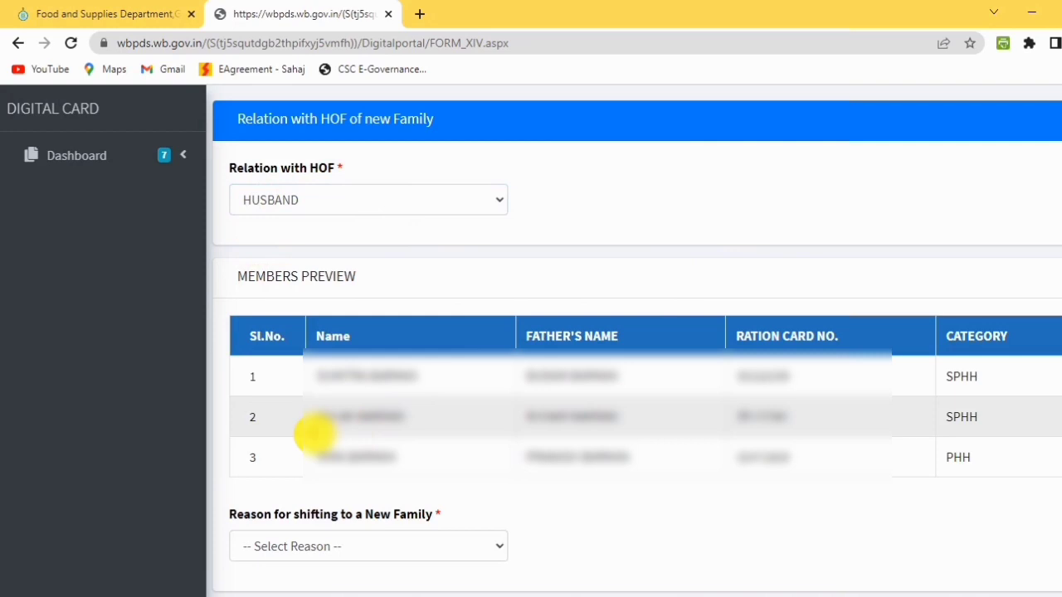
pyautogui.moveTo(230, 356)
pyautogui.mouseDown()
pyautogui.moveTo(324, 429)
pyautogui.moveTo(1059, 434)
pyautogui.mouseUp()
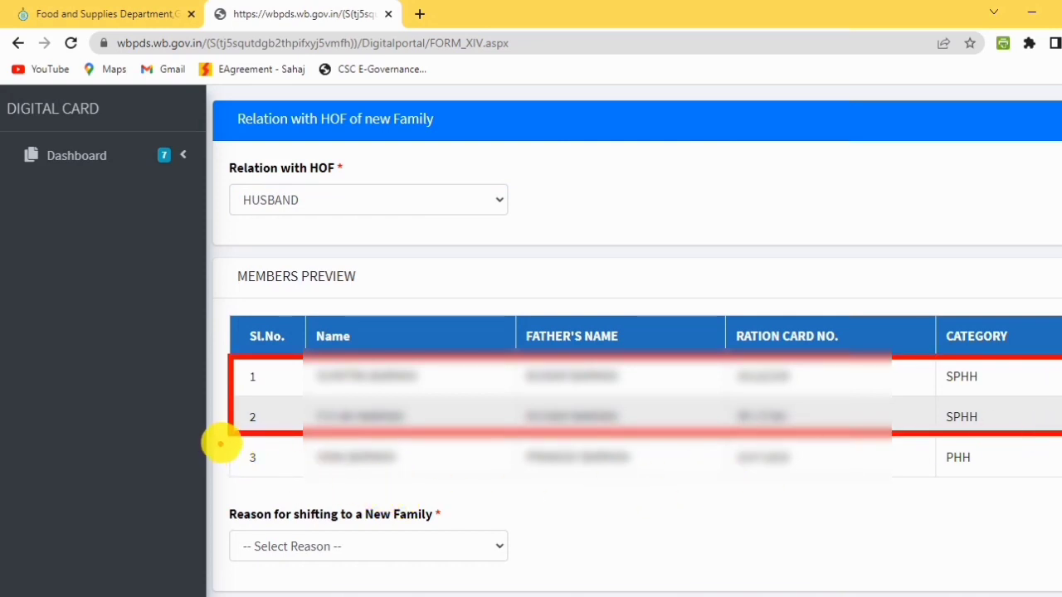
pyautogui.moveTo(230, 437)
pyautogui.mouseDown()
pyautogui.moveTo(510, 487)
pyautogui.moveTo(1059, 479)
pyautogui.mouseUp()
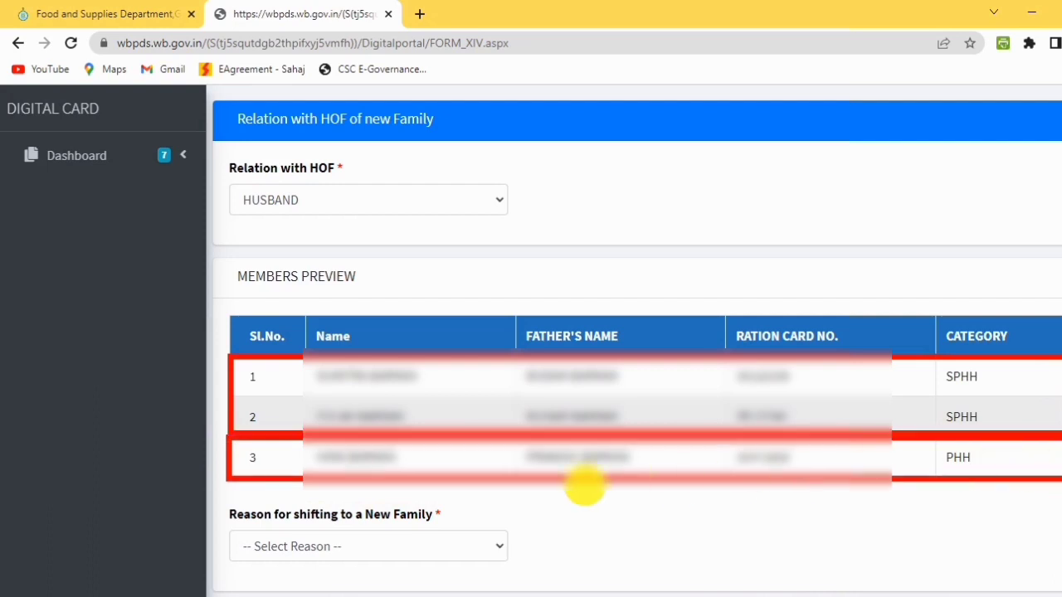
pyautogui.rightClick(308, 432)
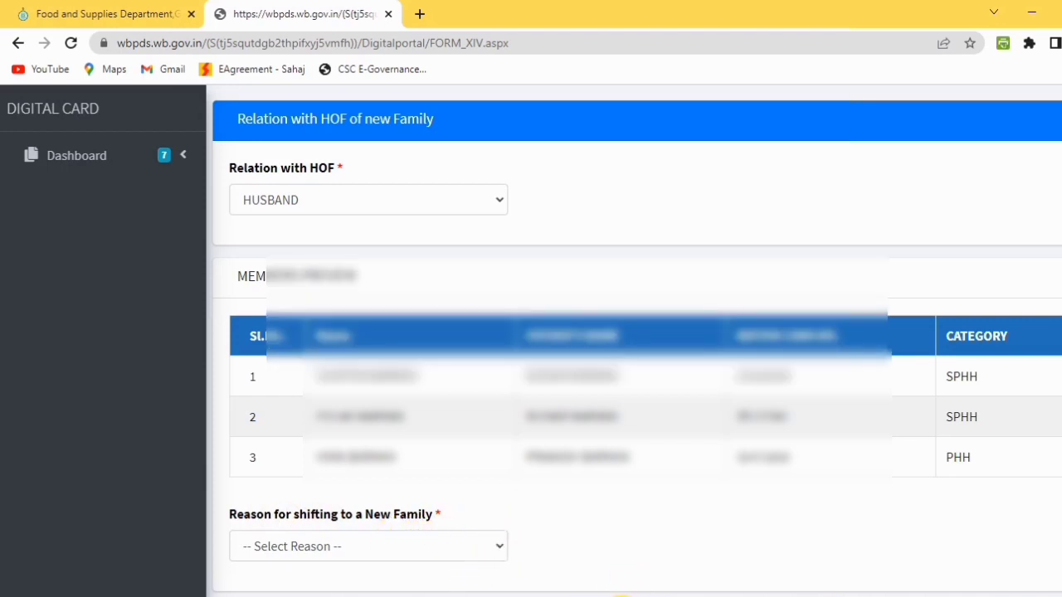
# Choose Marriage as the reason for shifting
pyautogui.scroll(-1, 904, 583)
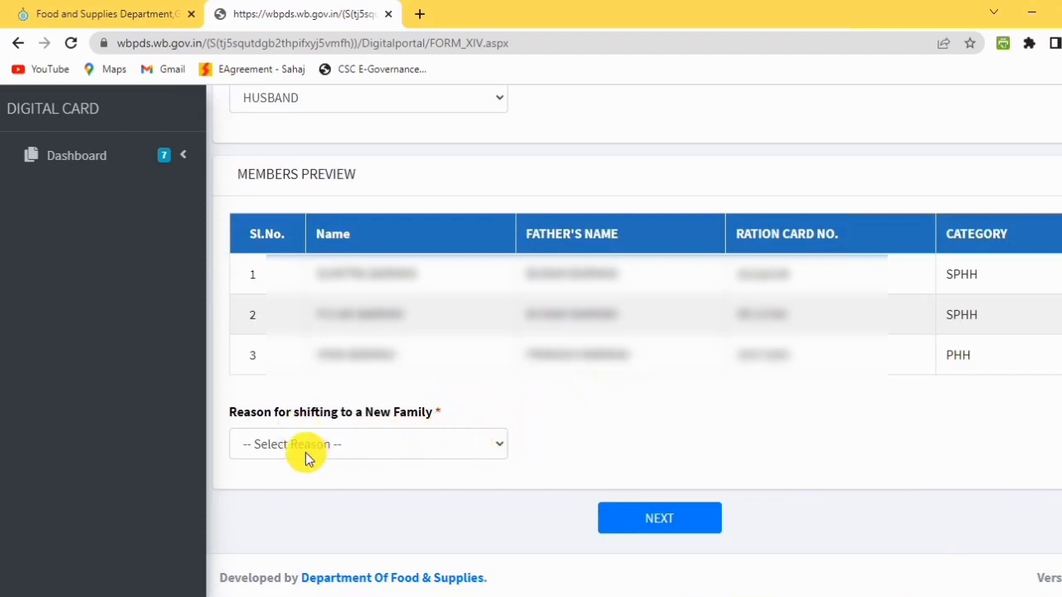
pyautogui.click(444, 445)
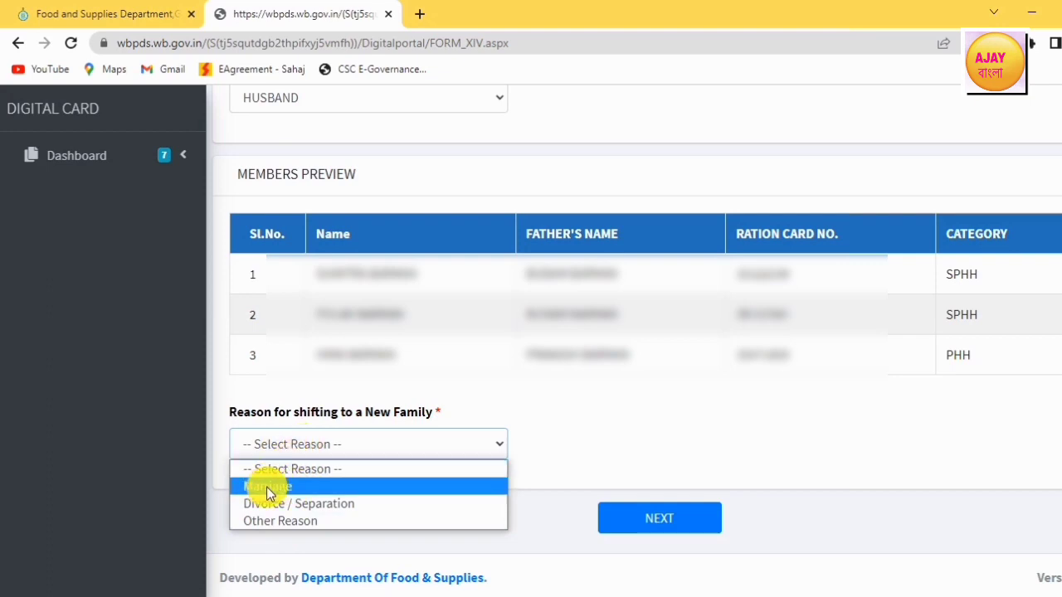
pyautogui.click(276, 486)
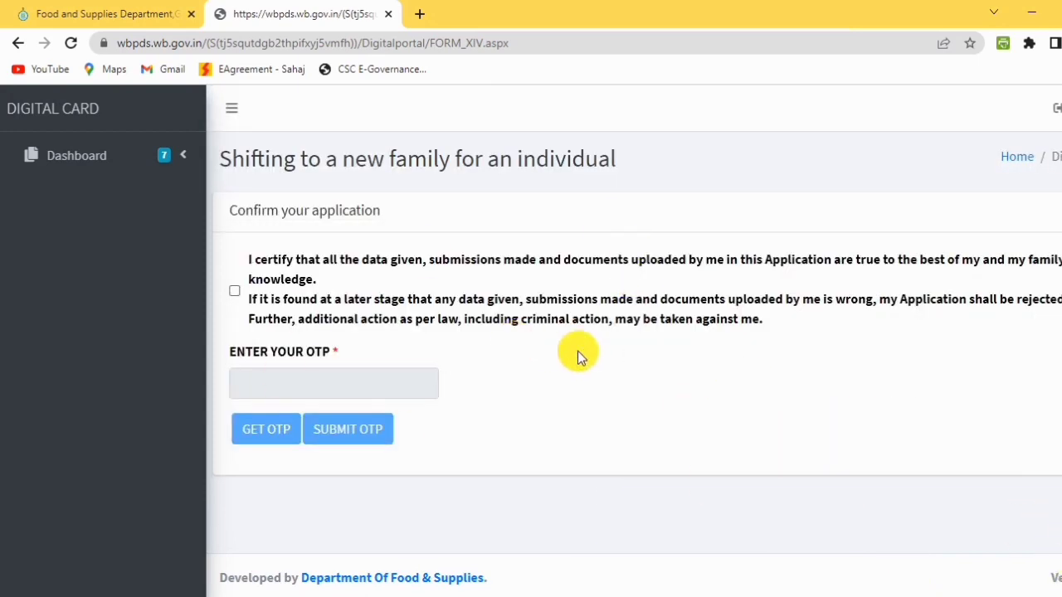
# Accept the declaration, request an OTP, and submit the application with the received code
pyautogui.click(235, 293)
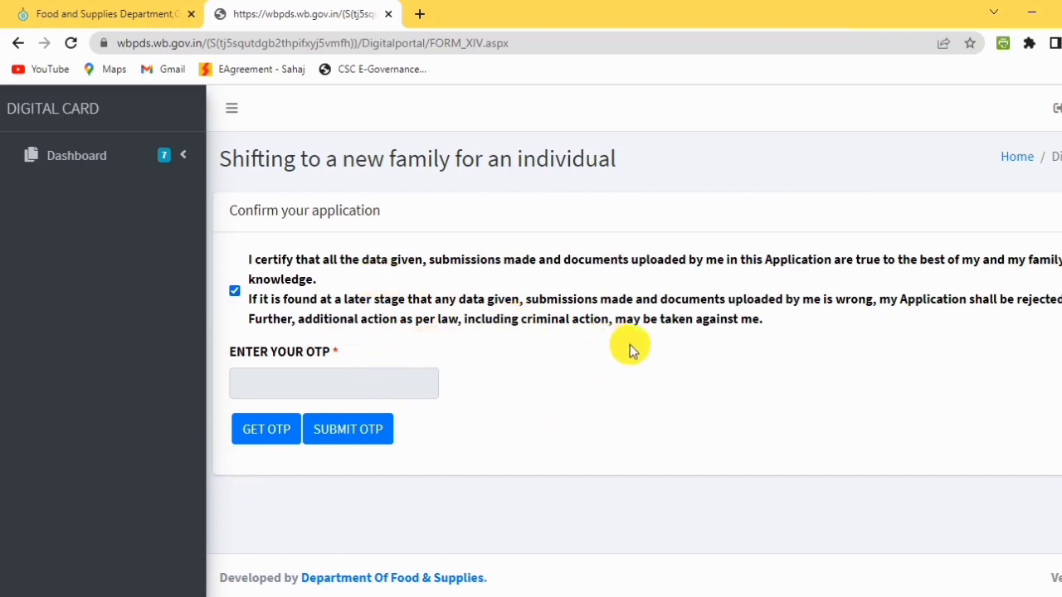
pyautogui.click(268, 430)
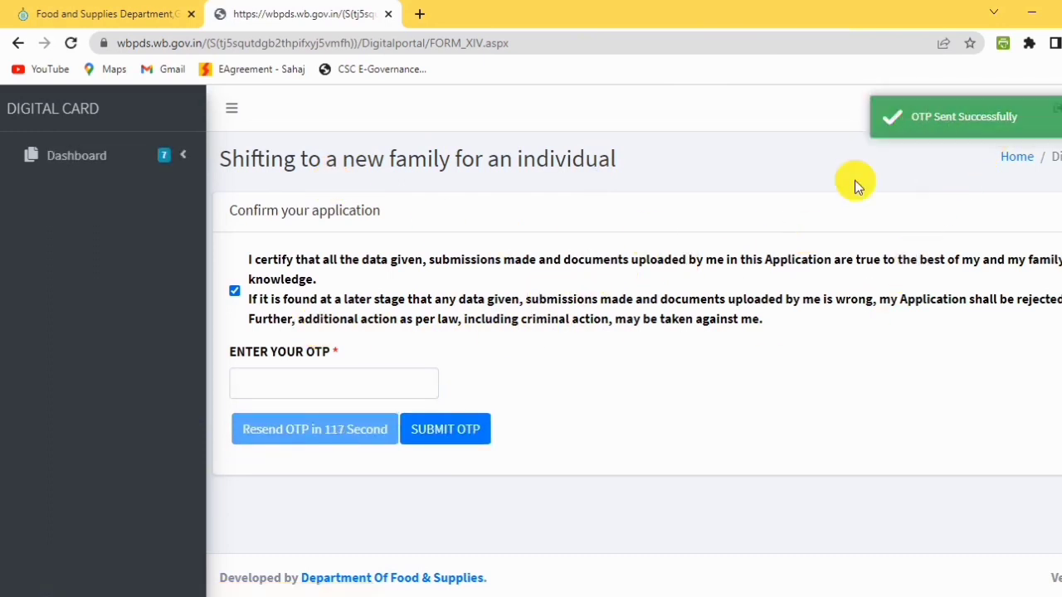
pyautogui.click(259, 384)
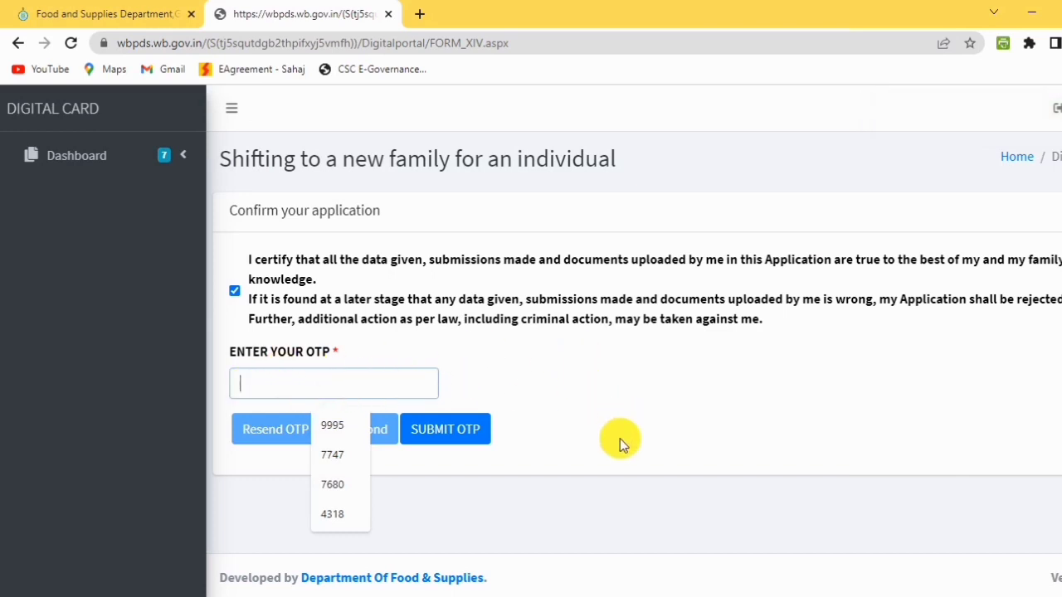
pyautogui.click(669, 524)
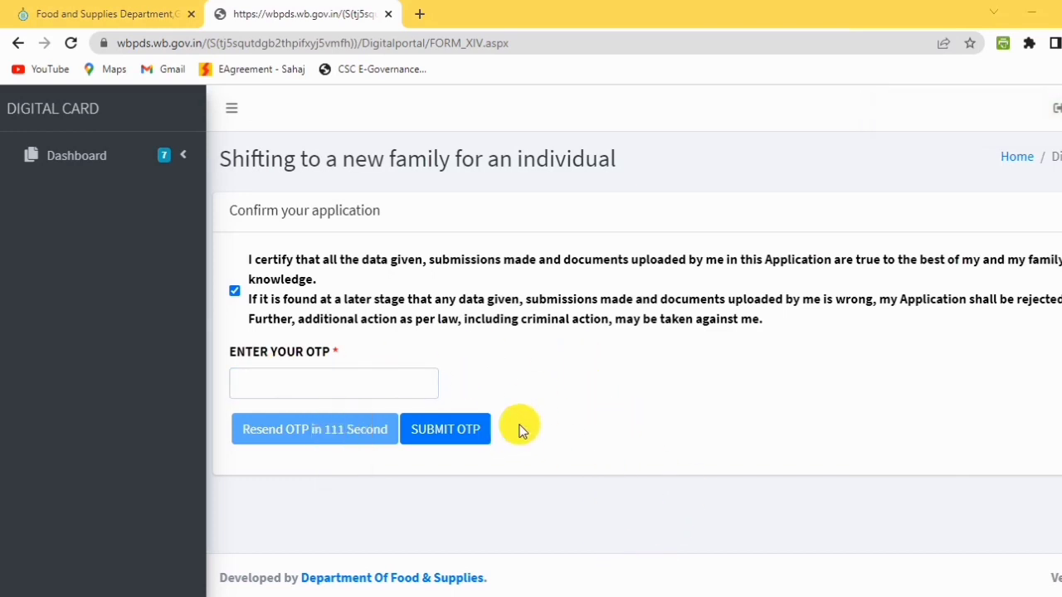
pyautogui.click(459, 434)
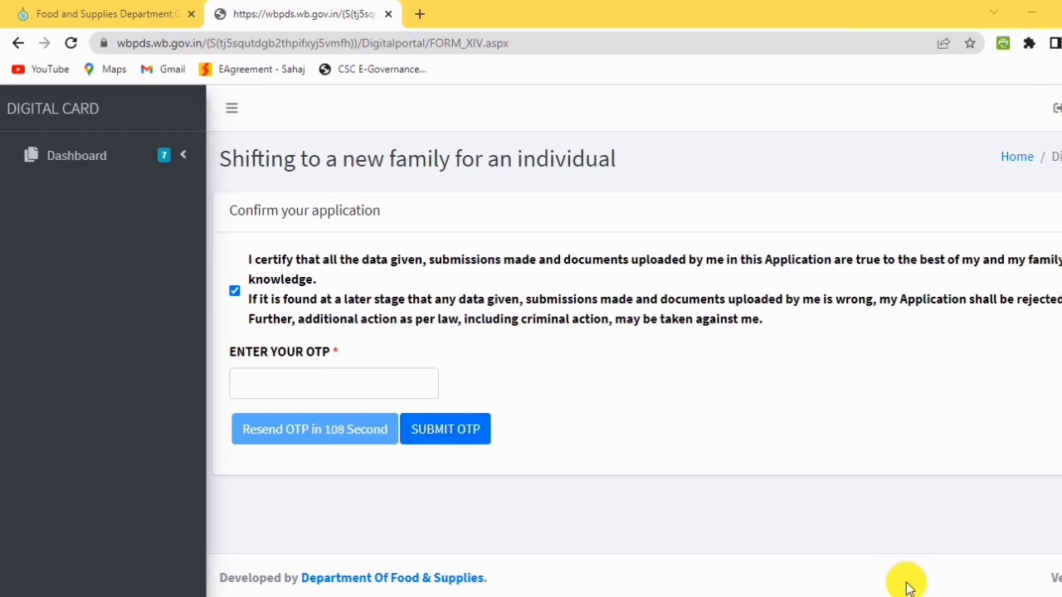
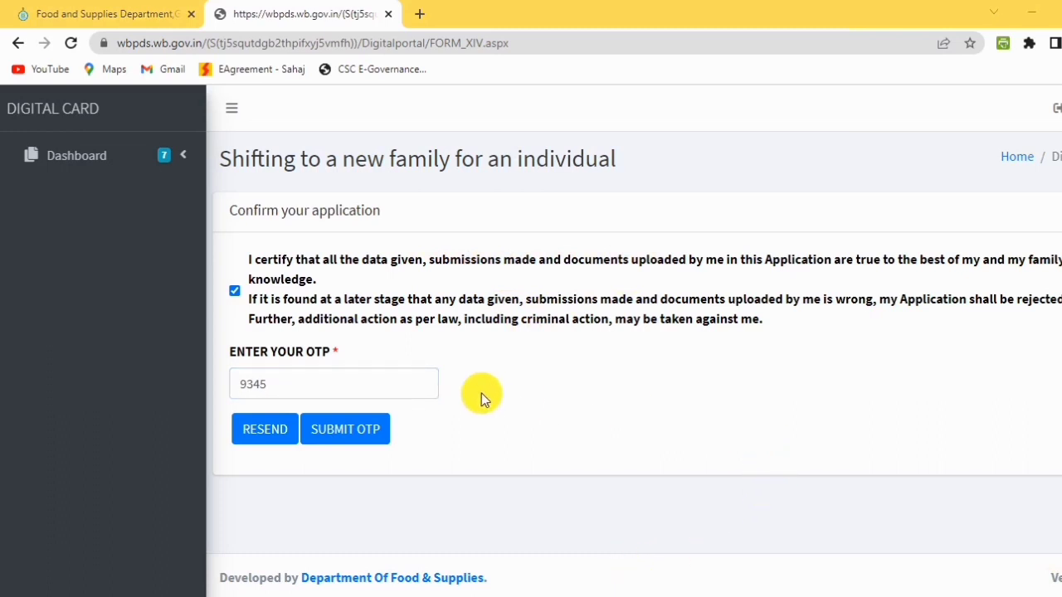
pyautogui.click(351, 429)
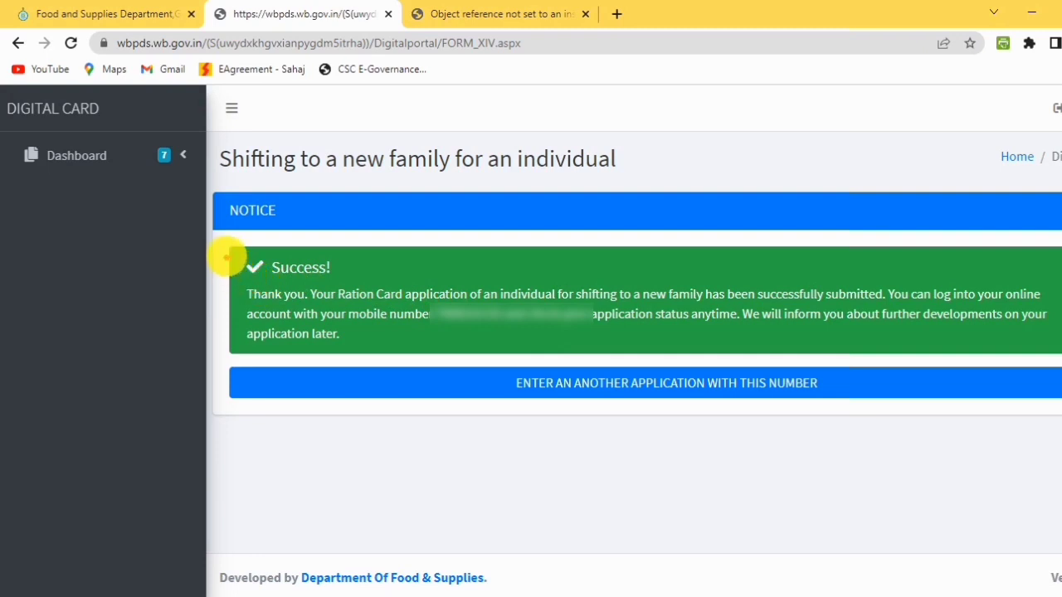
# Outline the Success notice, then go back to the DashboardNew form cards
pyautogui.moveTo(227, 243)
pyautogui.mouseDown()
pyautogui.moveTo(235, 284)
pyautogui.moveTo(356, 344)
pyautogui.moveTo(1061, 362)
pyautogui.mouseUp()
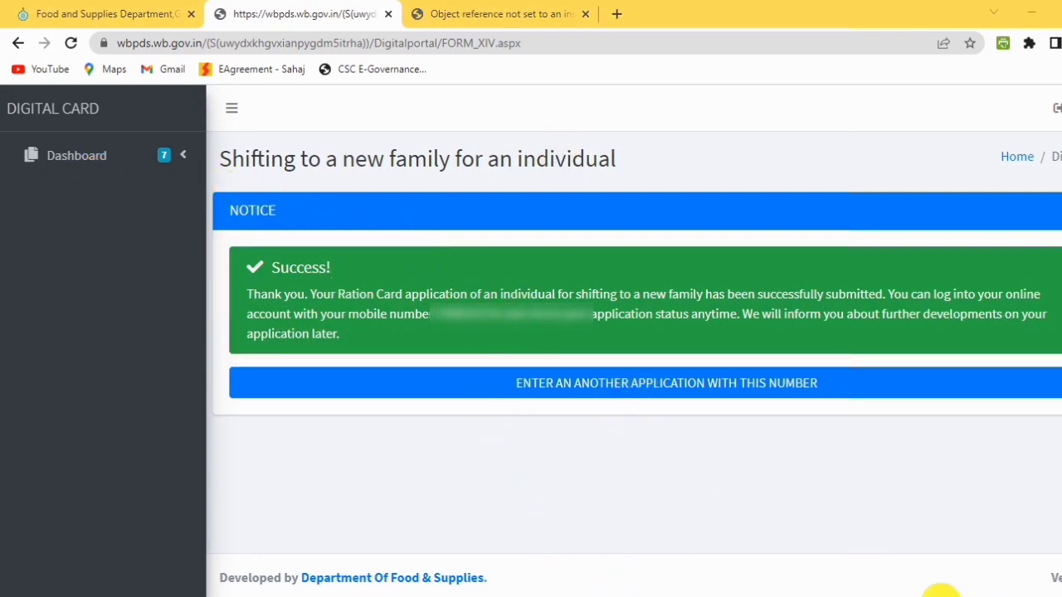
pyautogui.hotkey('alt', 'Left')
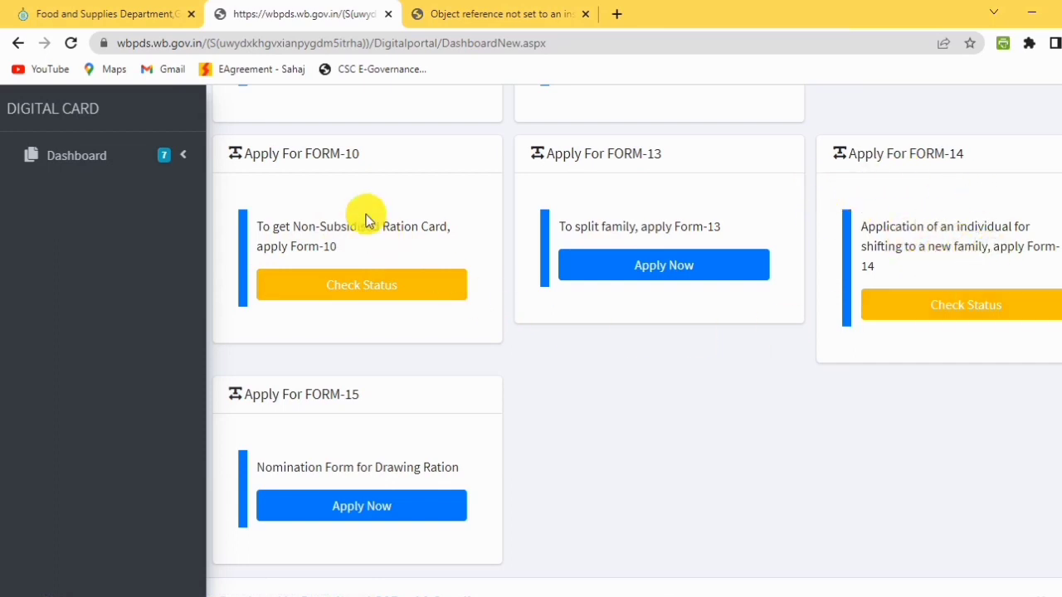
pyautogui.moveTo(764, 178); pyautogui.dragTo(1029, 336)
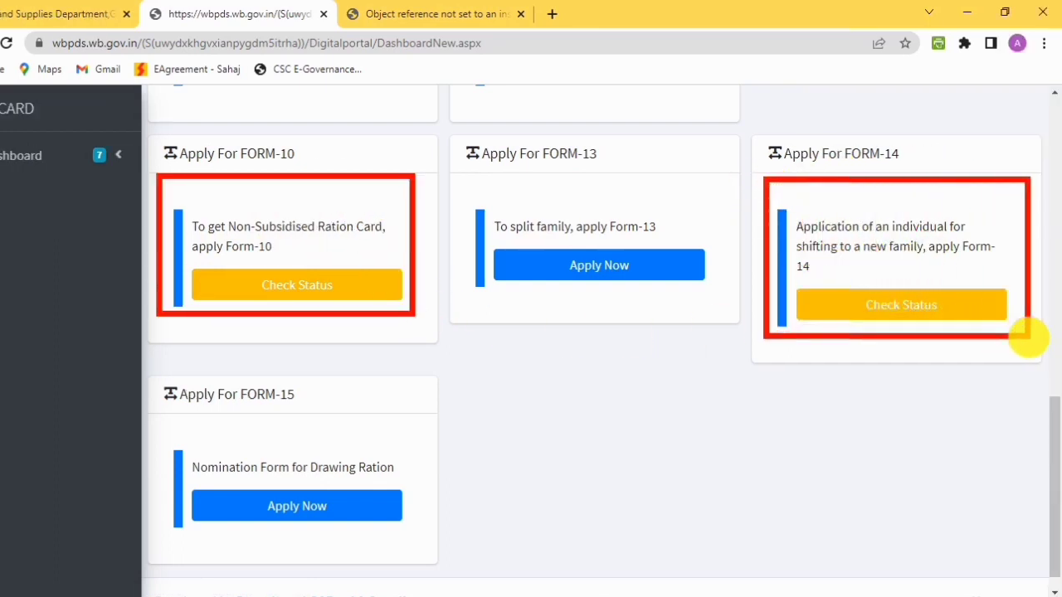
pyautogui.moveTo(842, 289)
pyautogui.mouseDown()
pyautogui.moveTo(882, 324)
pyautogui.moveTo(938, 259)
pyautogui.mouseUp()
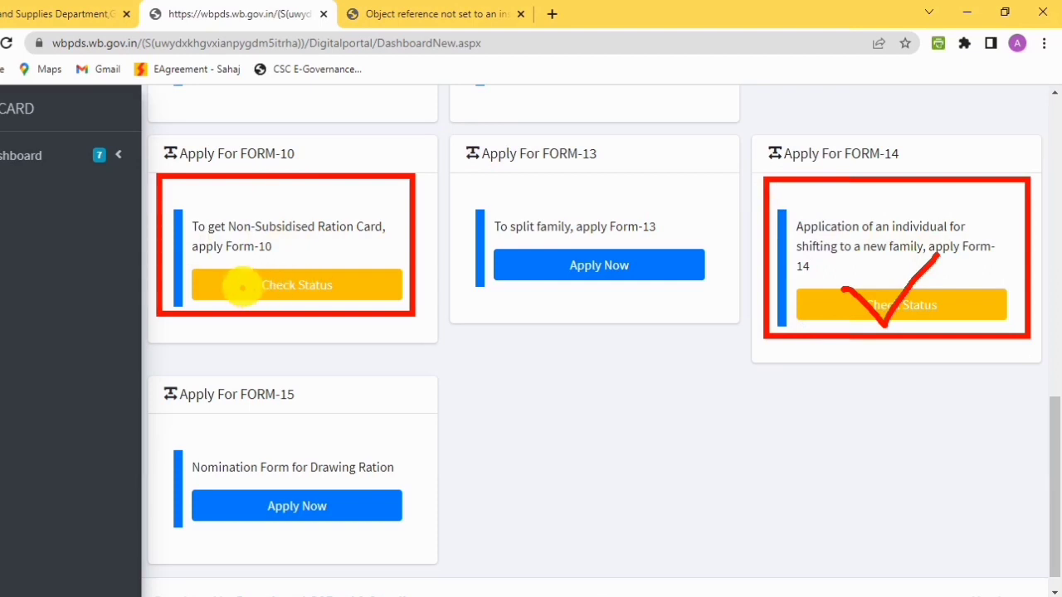
pyautogui.moveTo(243, 267); pyautogui.dragTo(346, 301)
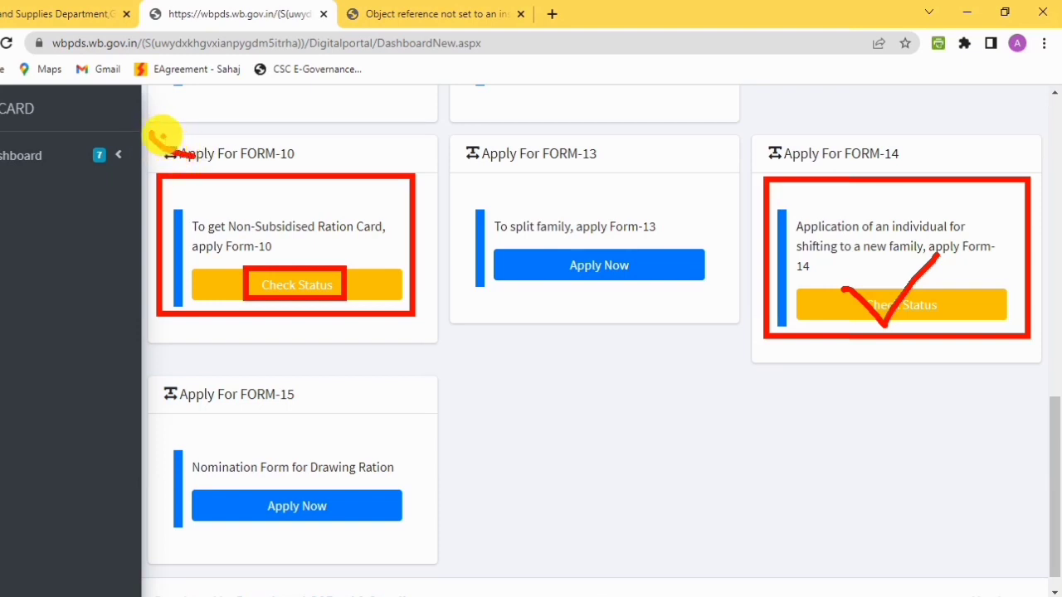
pyautogui.moveTo(154, 132); pyautogui.dragTo(360, 183)
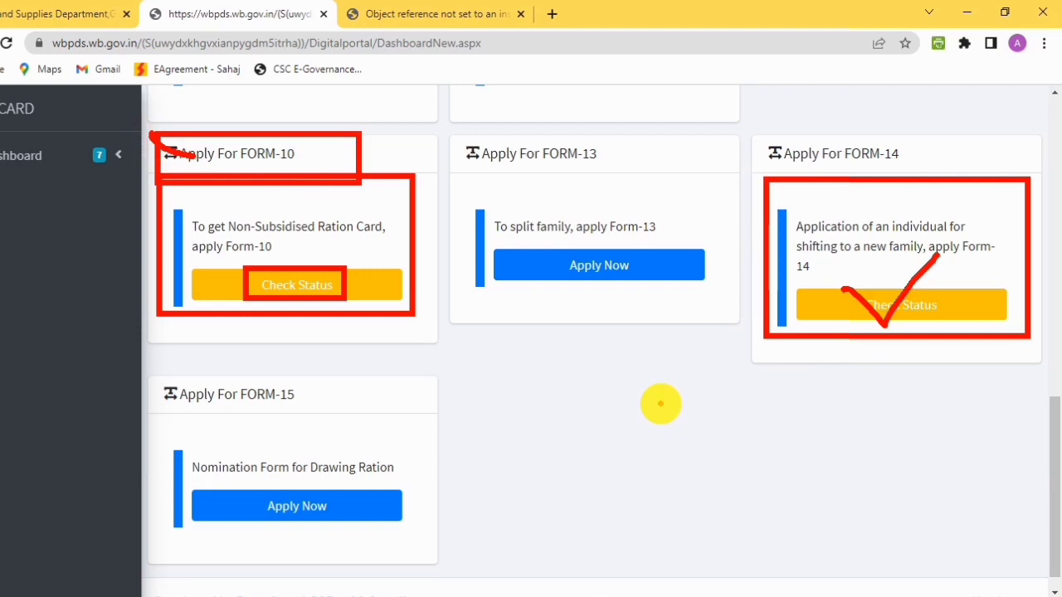
pyautogui.click(280, 234)
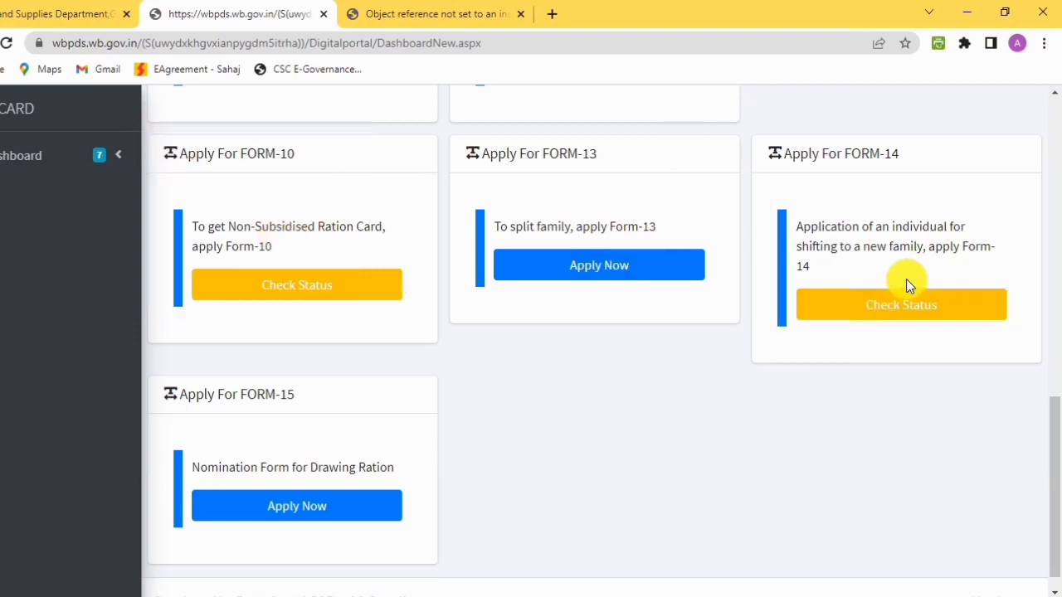